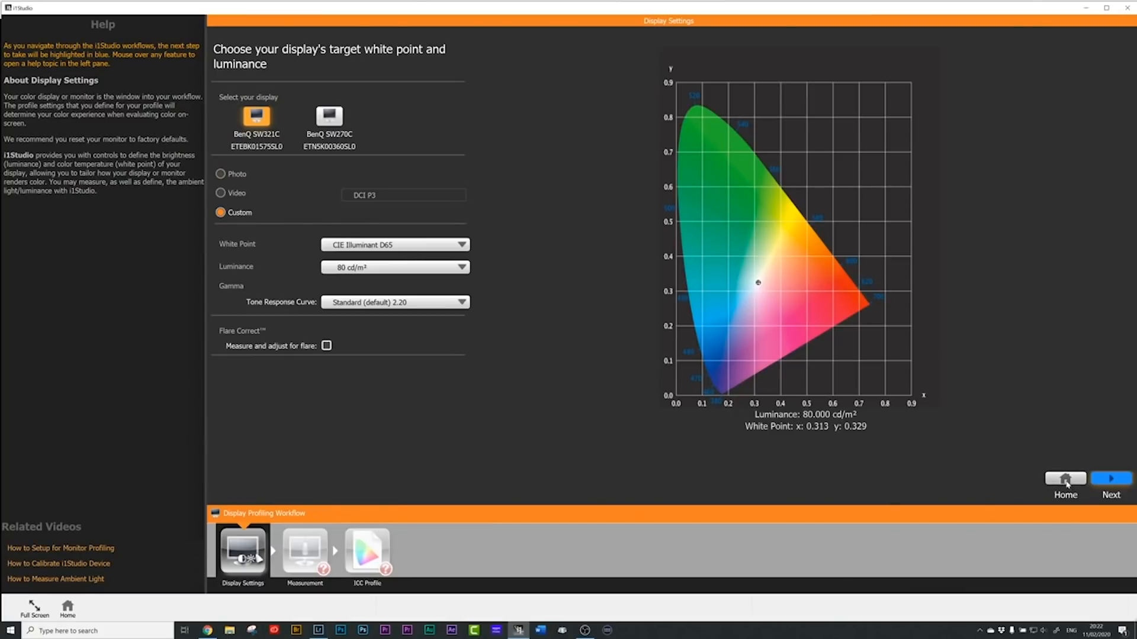
Step: Leave the display profiling workflow and start the Color Print calibration workflow
left_click(1065, 478)
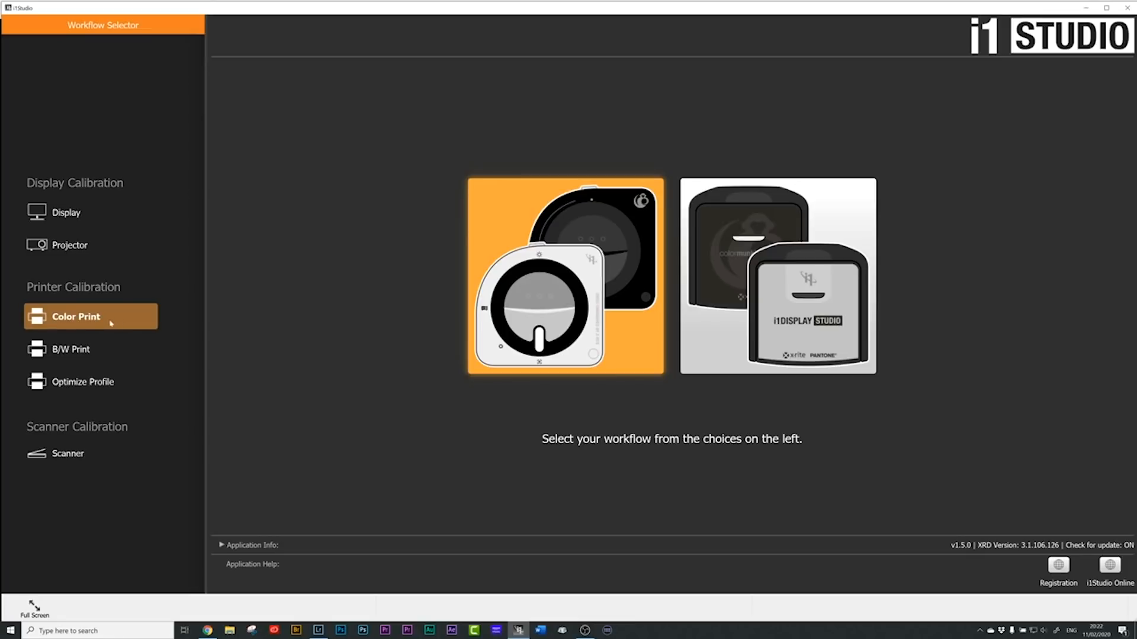
left_click(84, 318)
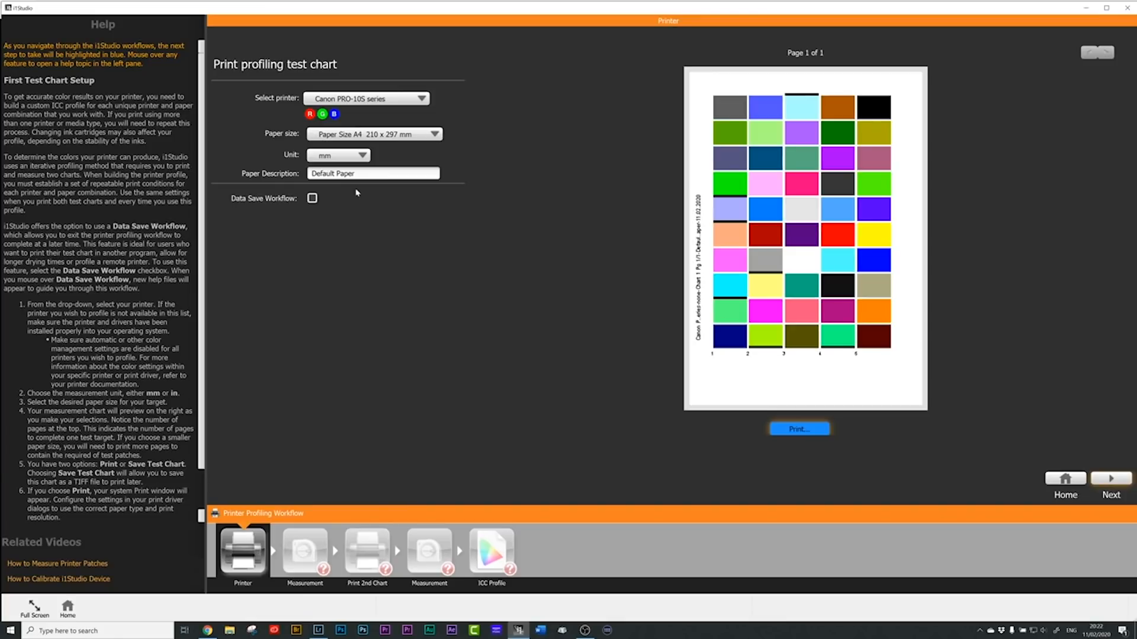
mouse_move(357, 193)
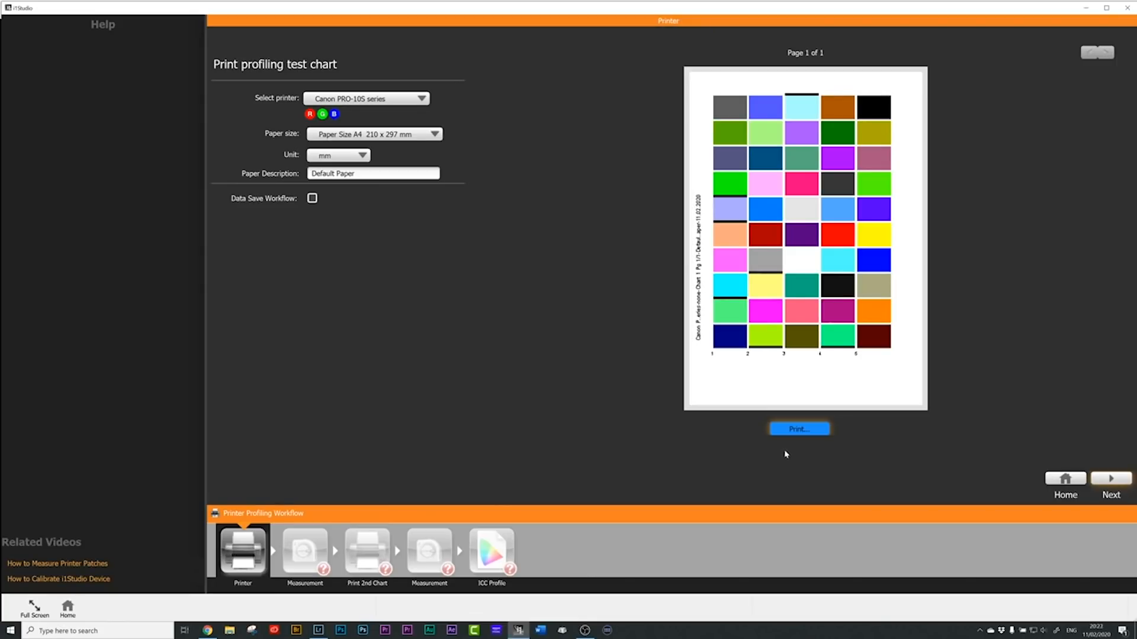
Step: Bring up the print settings for the profiling test chart and open the Canon PRO-10S series printing preferences
left_click(797, 429)
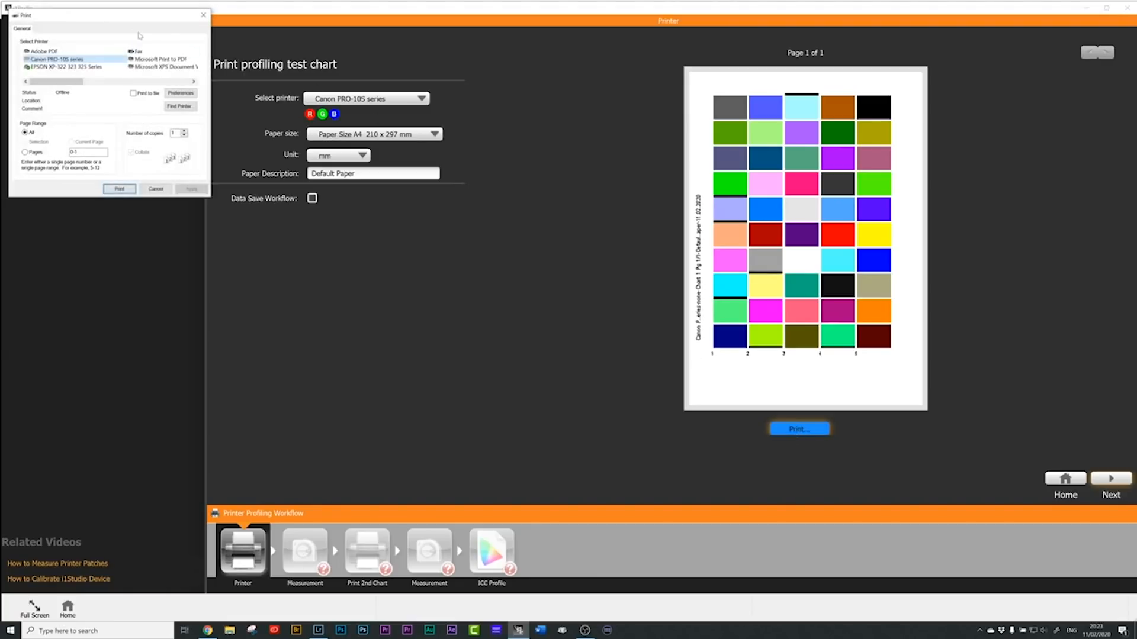
left_click_drag(108, 13, 527, 236)
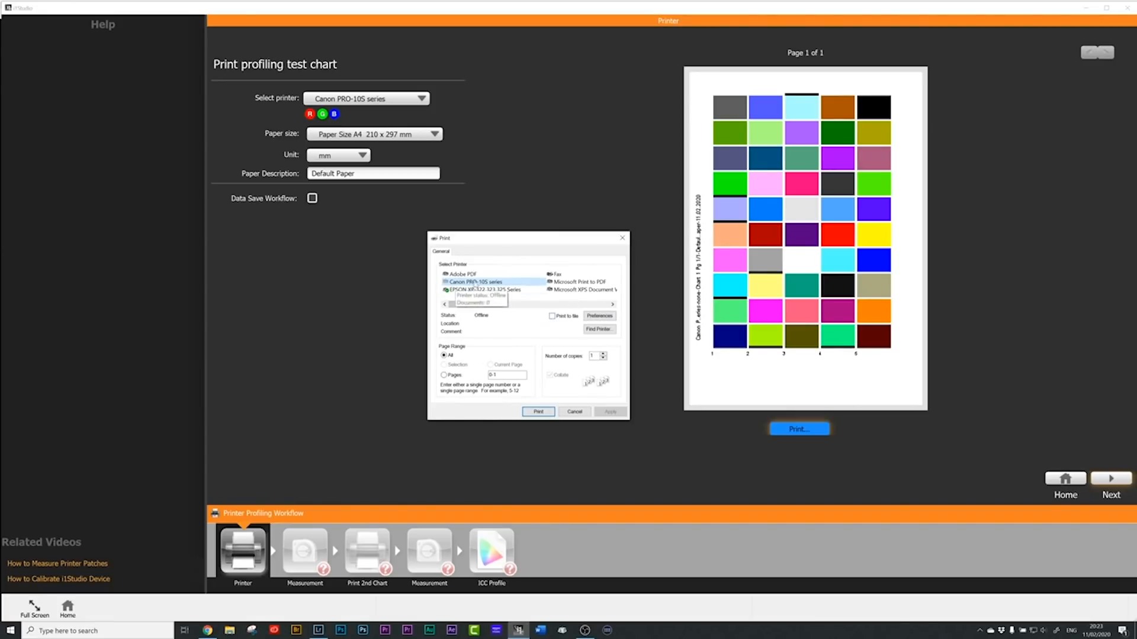
left_click(600, 318)
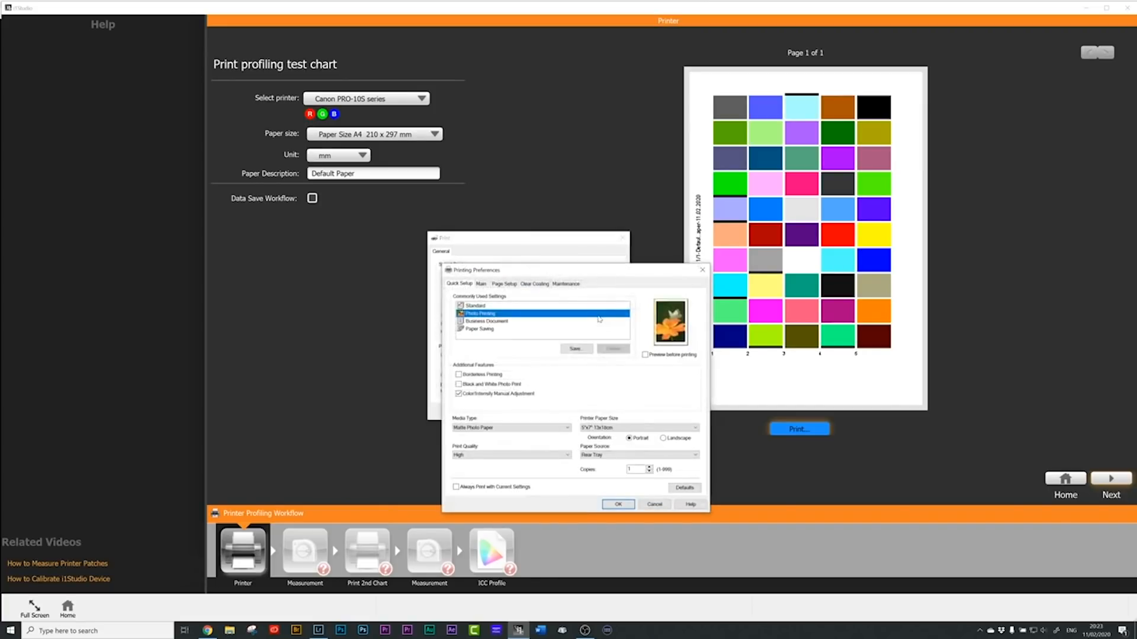
left_click_drag(575, 269, 537, 219)
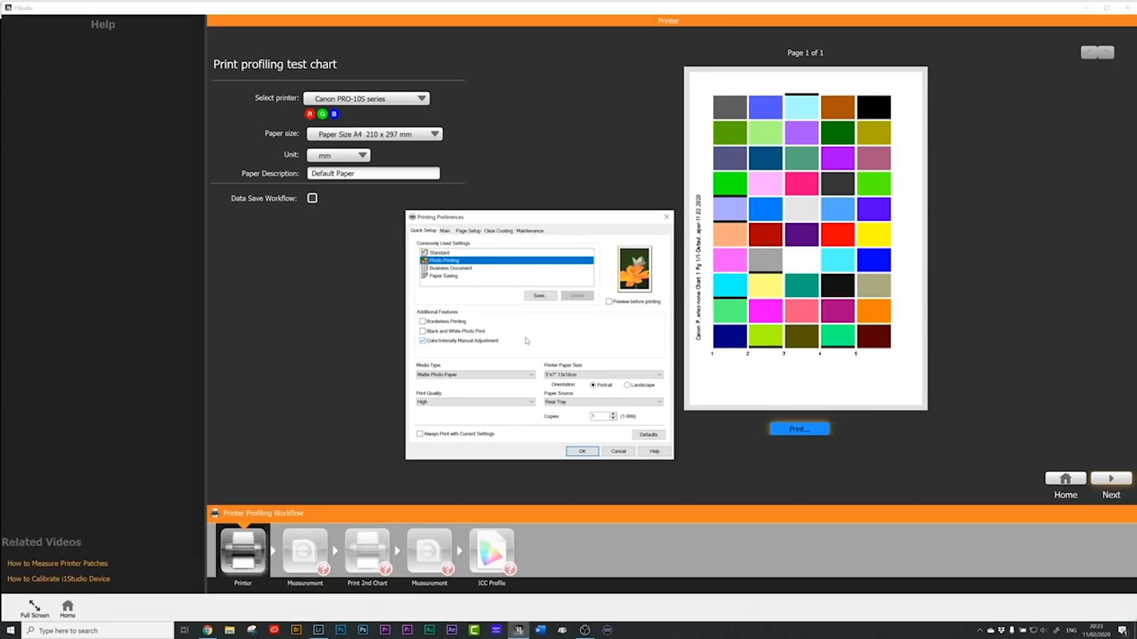
Step: Choose the Photo Printing preset and turn off Borderless Printing
left_click(441, 252)
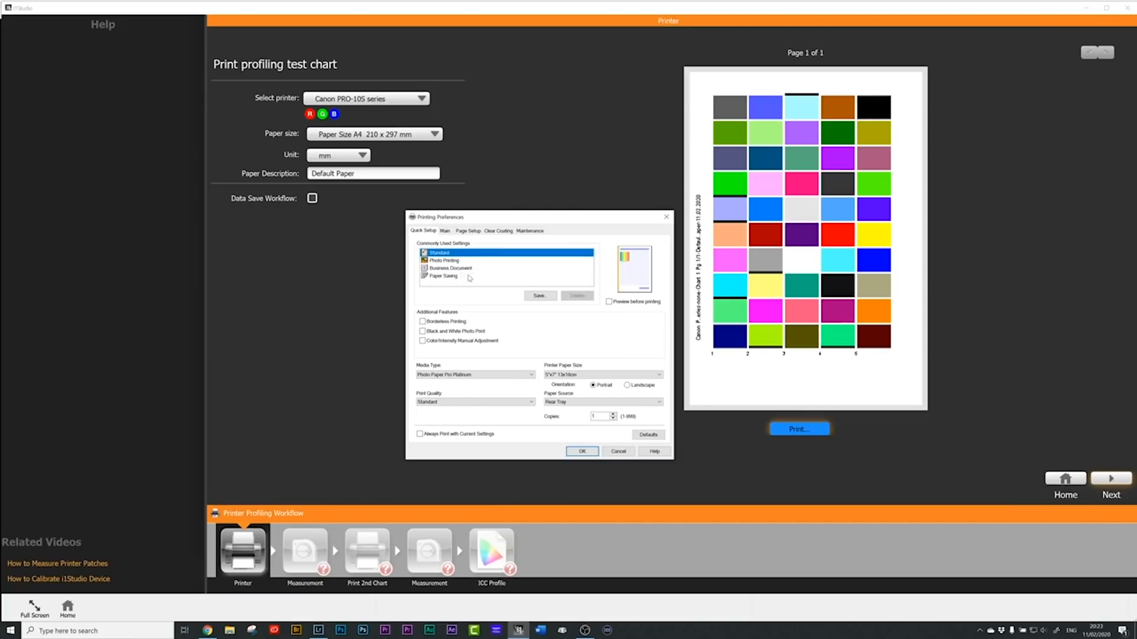
left_click(451, 261)
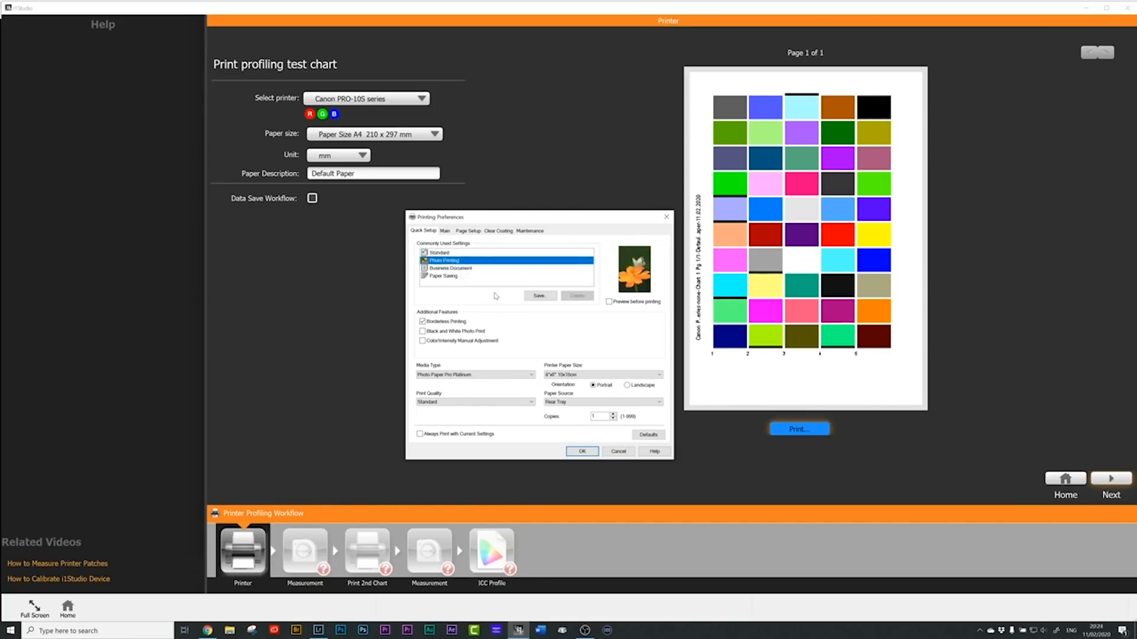
left_click(428, 323)
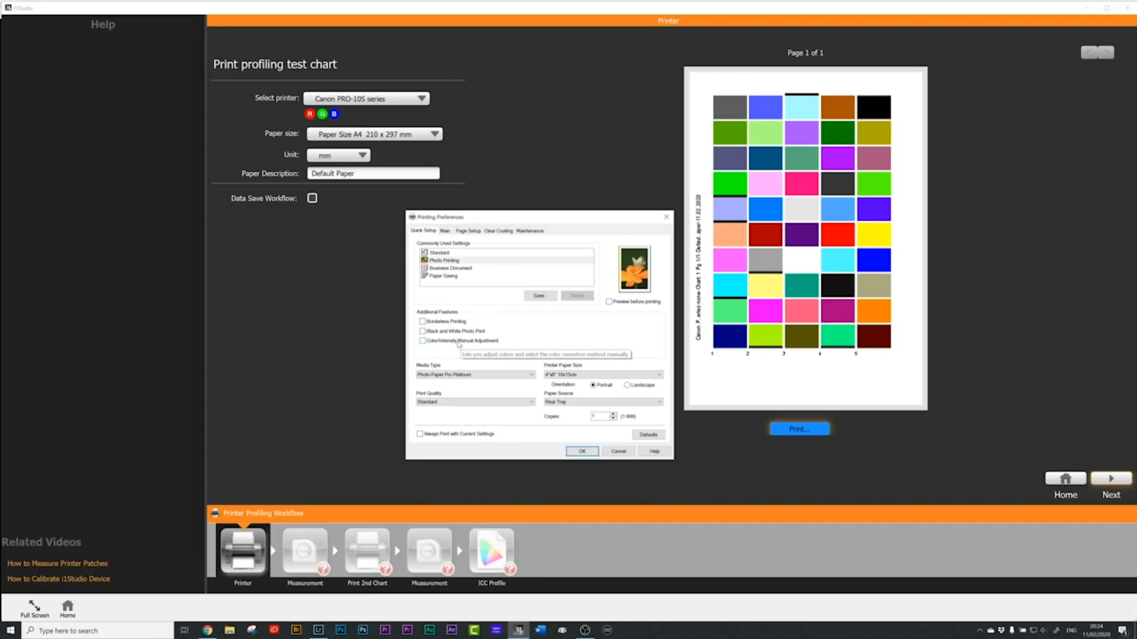
Step: Enable Color/Intensity Manual Adjustment and set the color correction matching to None
left_click(460, 342)
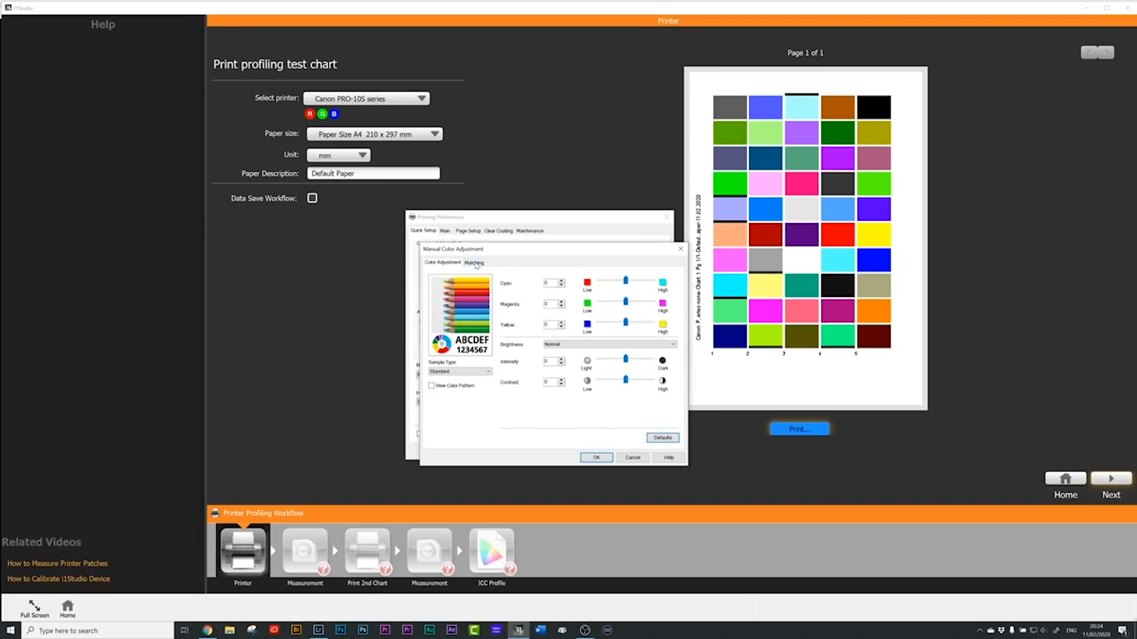
left_click(474, 263)
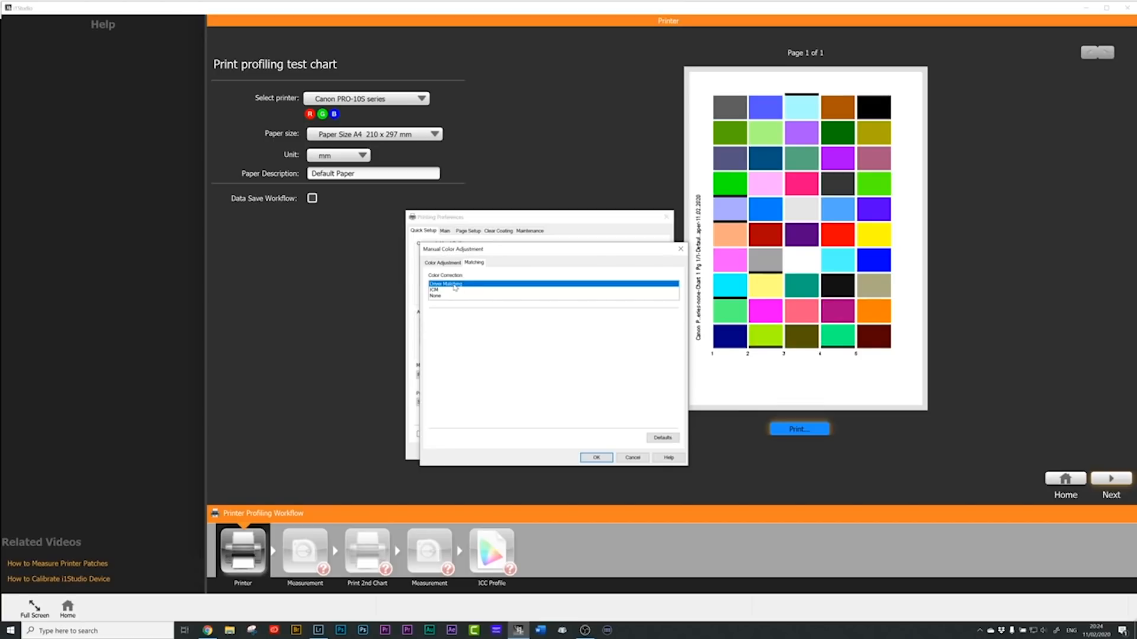
left_click(439, 298)
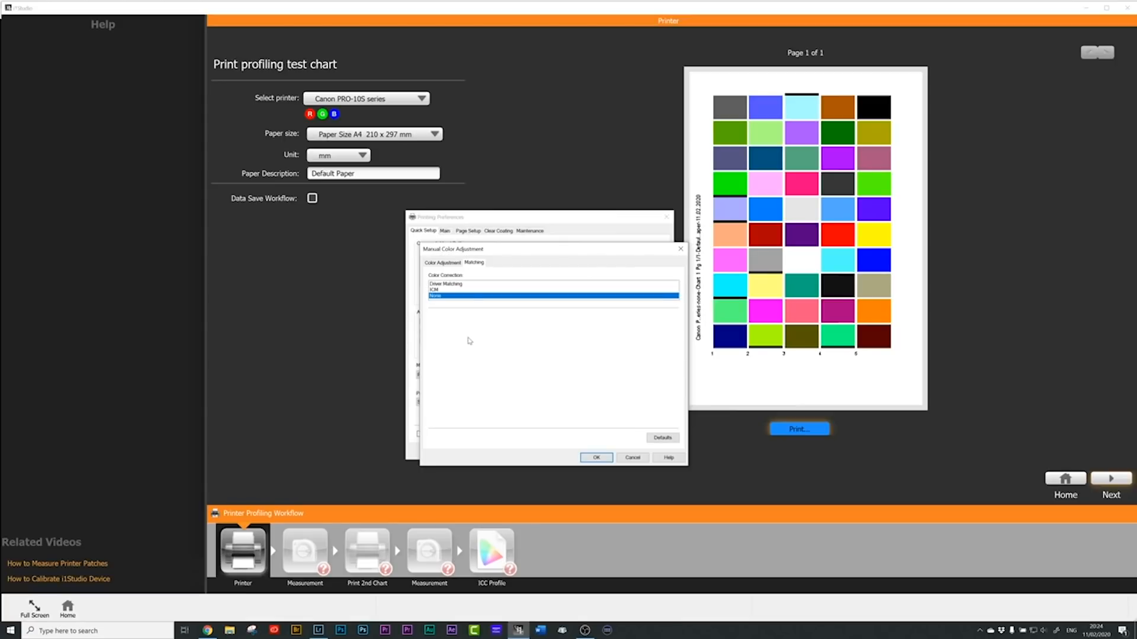
left_click(591, 458)
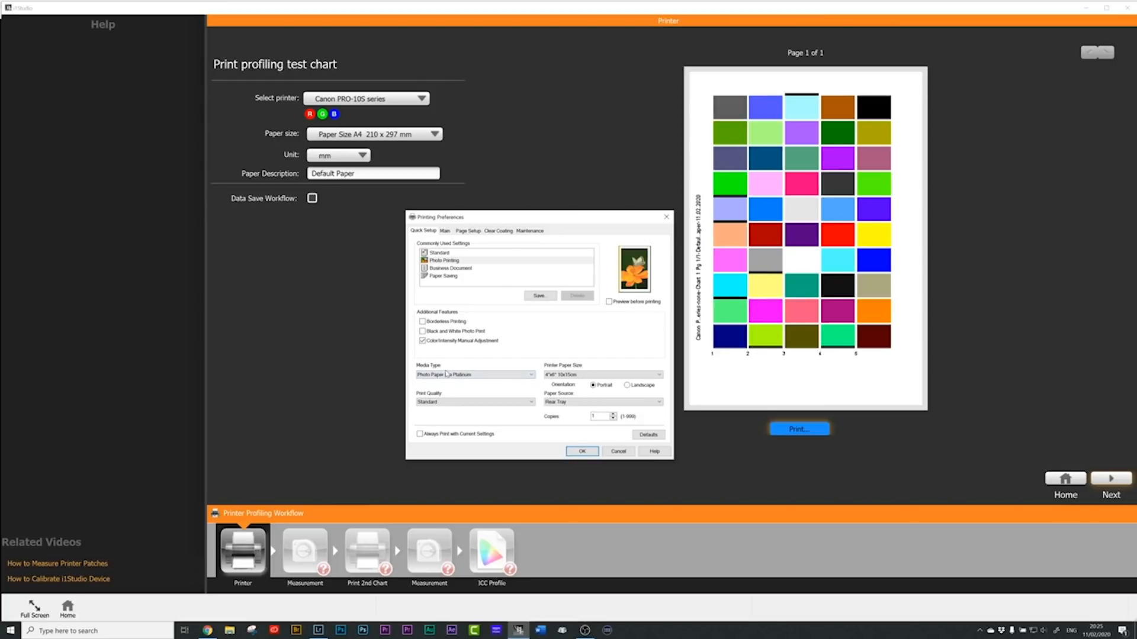
left_click(447, 376)
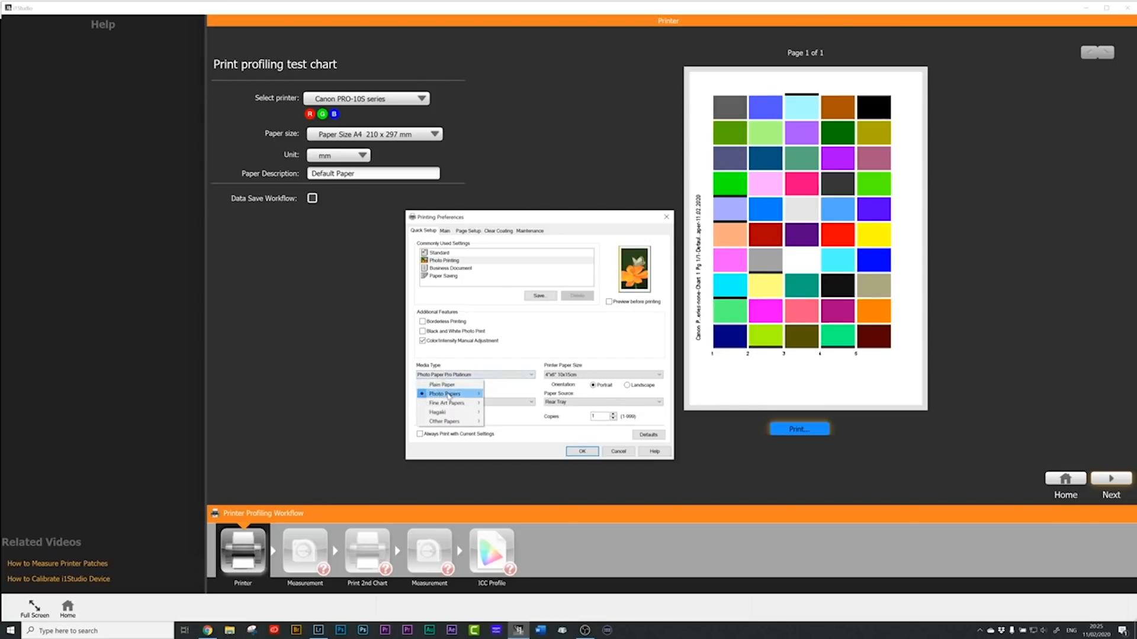
mouse_move(474, 394)
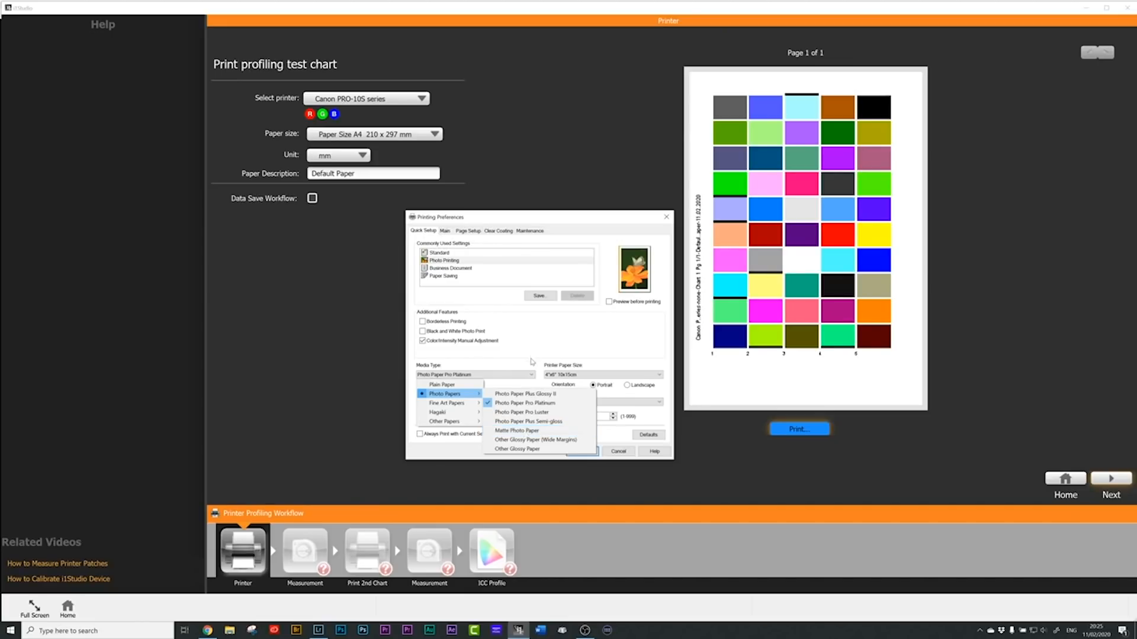
left_click(531, 355)
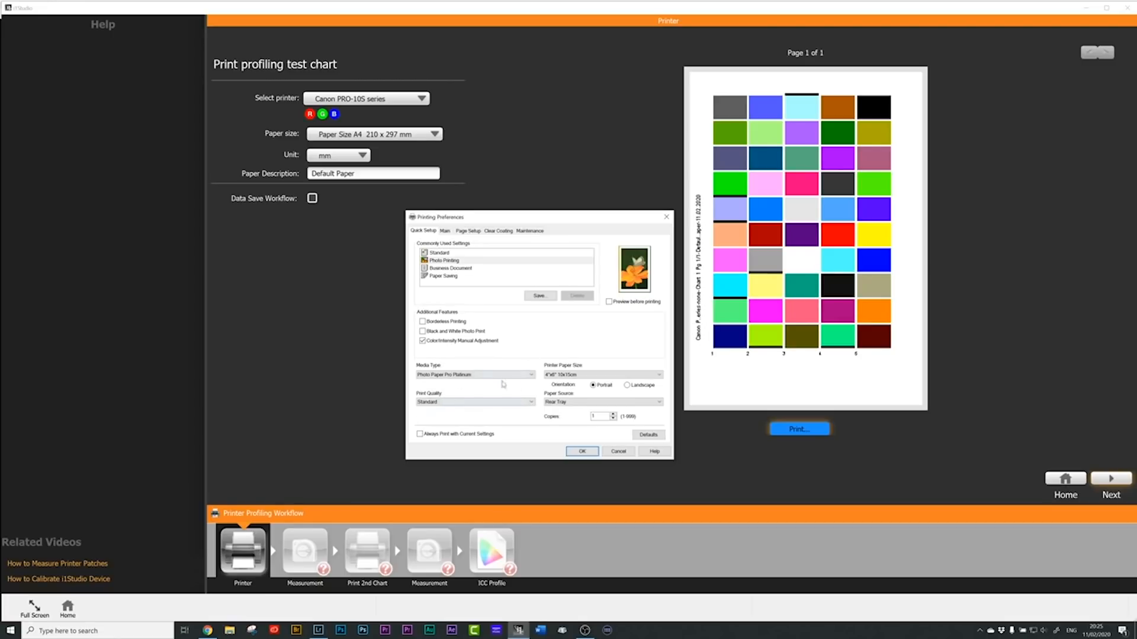
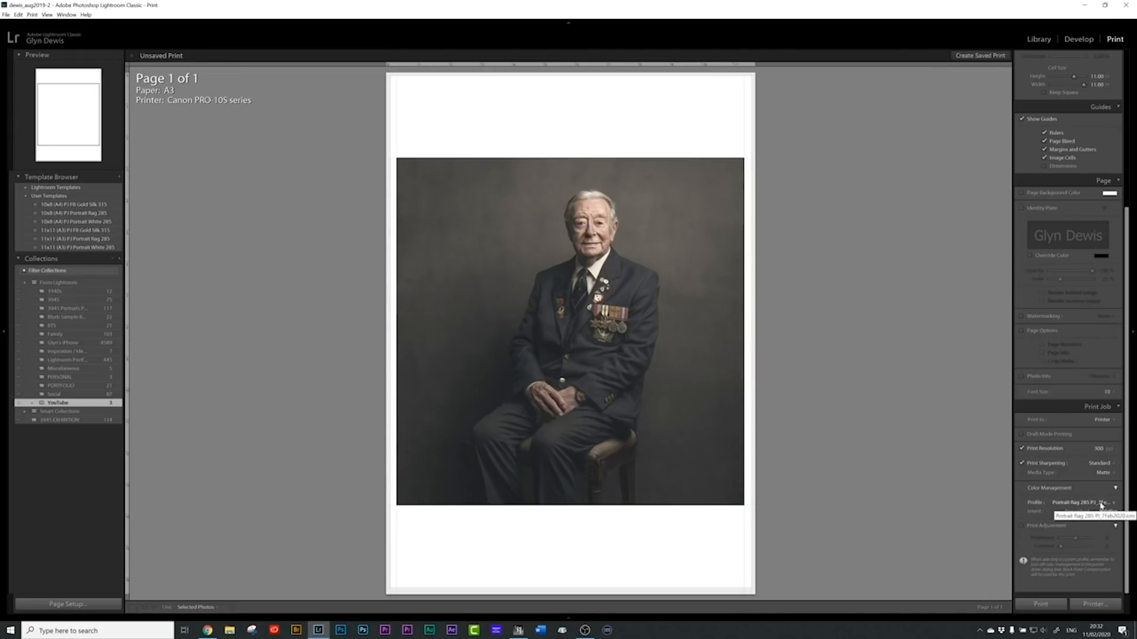
Step: Review which printer profiles are offered for the print job's color management and accept the profile list
left_click(1112, 504)
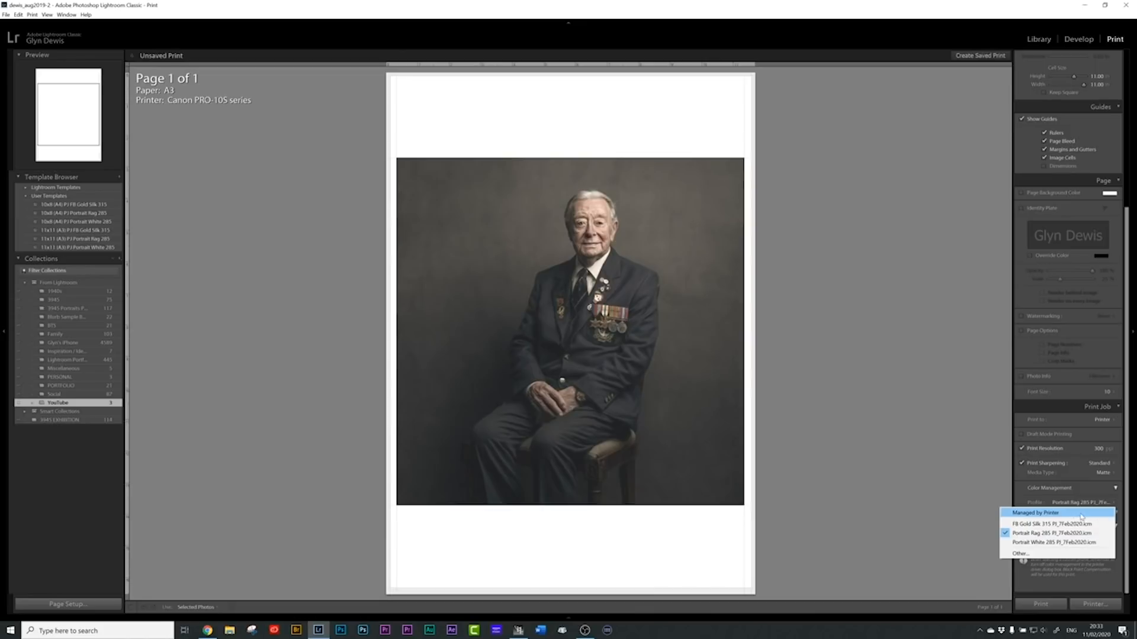
left_click(1019, 554)
left_click_drag(413, 127, 444, 151)
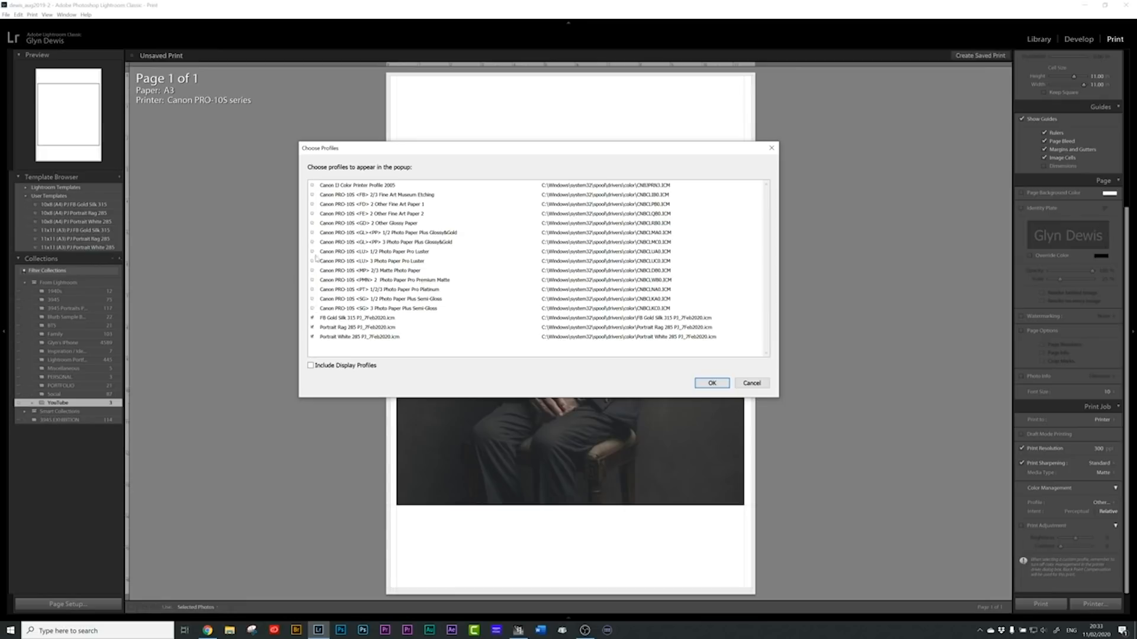
left_click(711, 383)
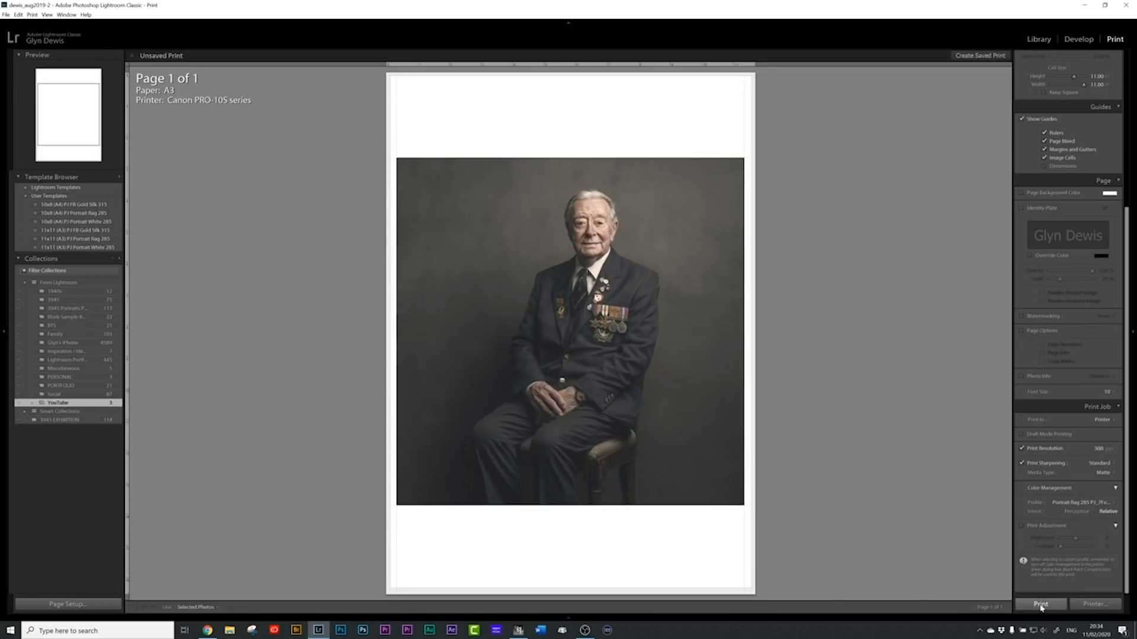
Step: Open the print job's printer settings, select Canon PRO-10S series as the printer and open its properties
left_click(1092, 604)
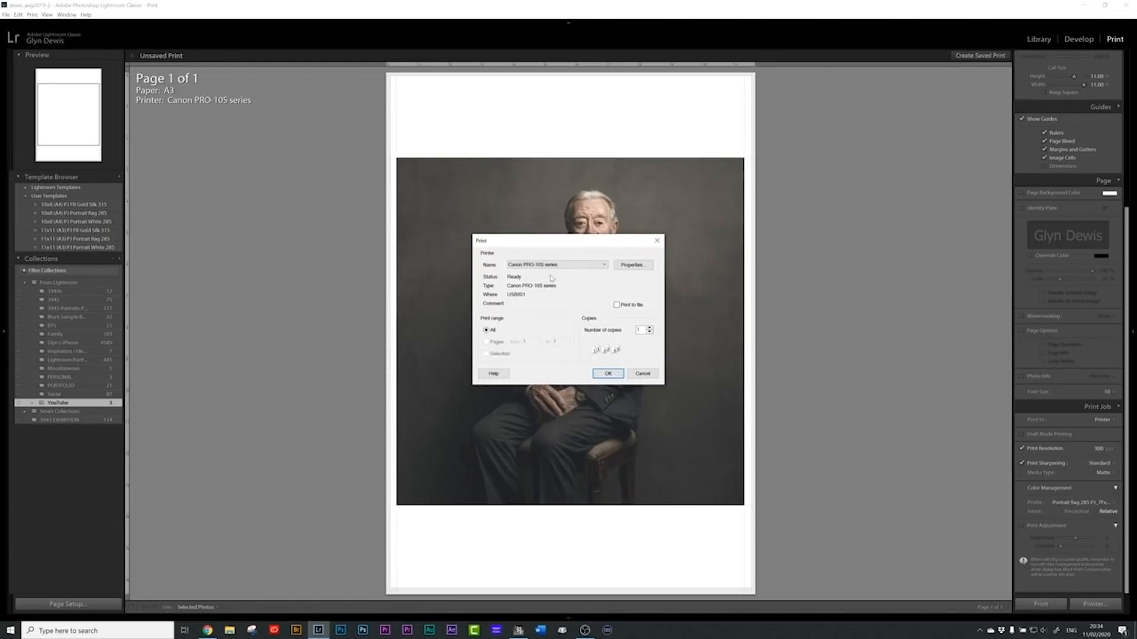
left_click(570, 267)
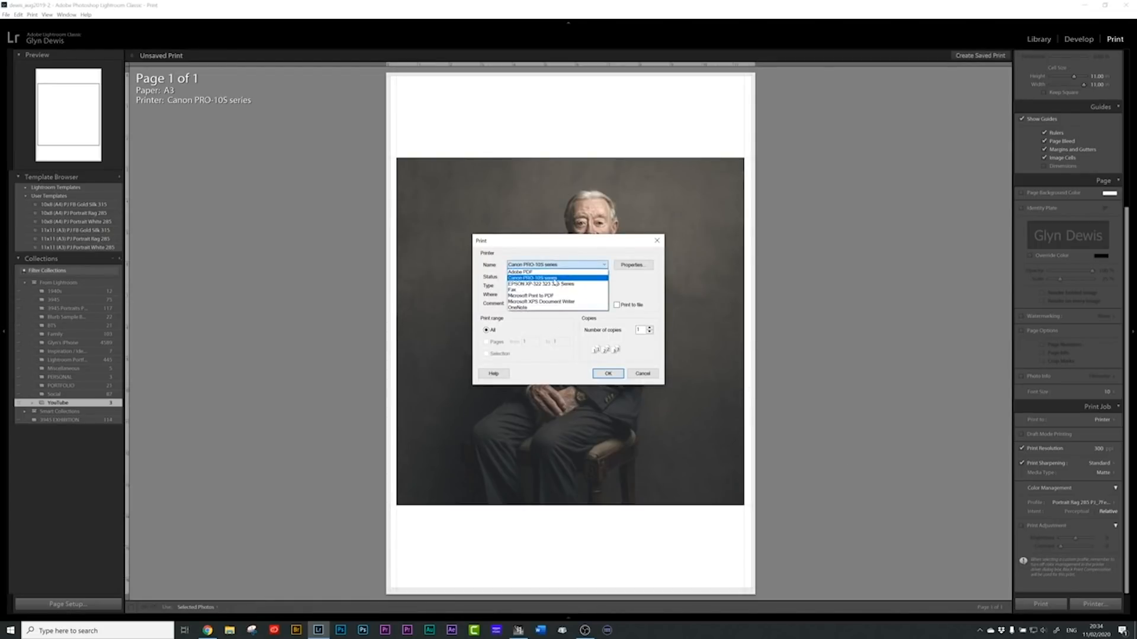
left_click(553, 279)
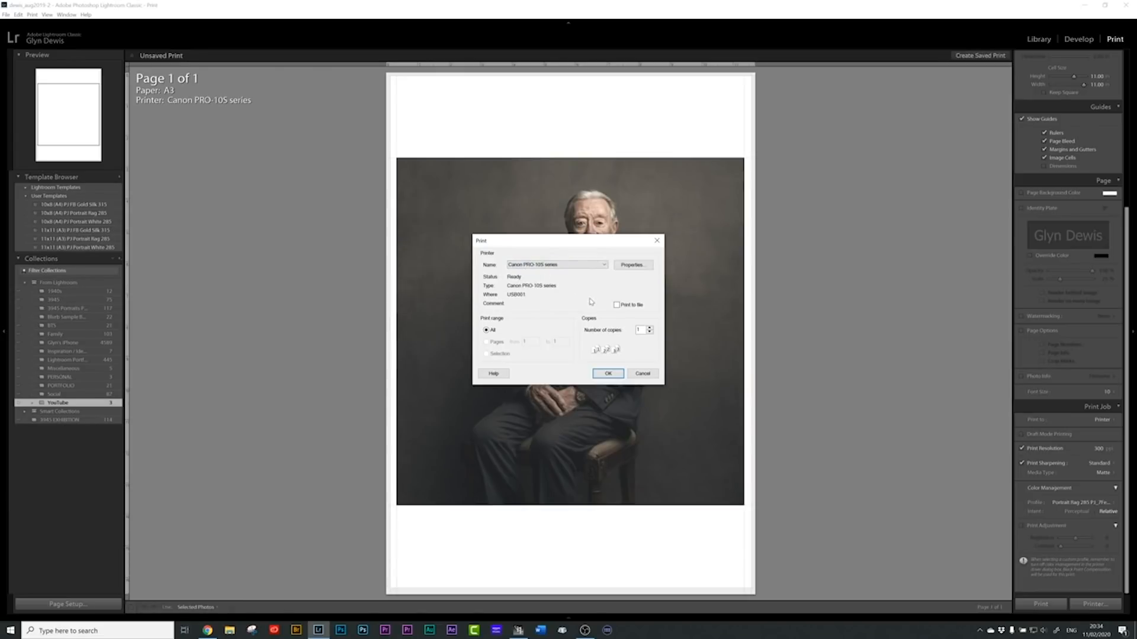
left_click(638, 267)
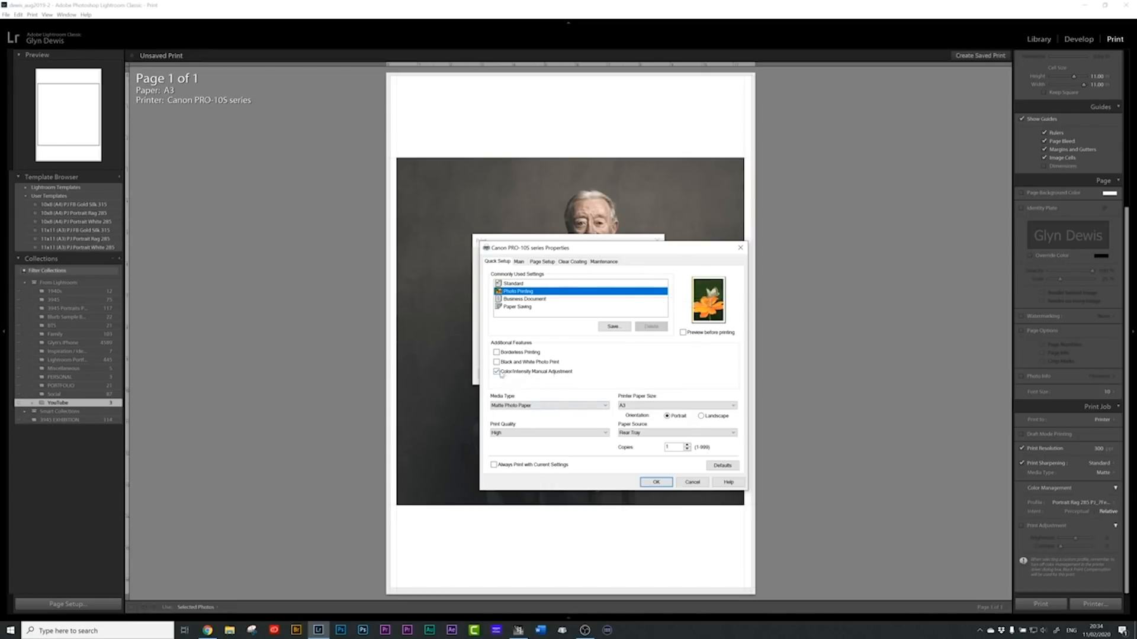
Step: Check the color correction matching option in the printer's Color/Intensity Manual Adjustment settings
left_click(541, 373)
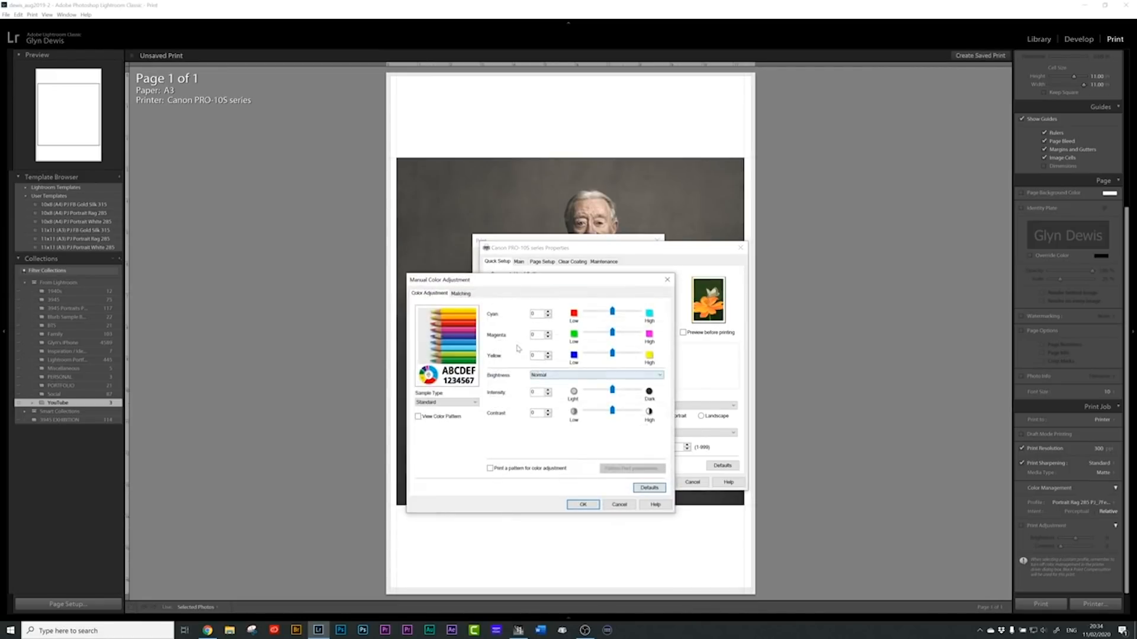
left_click(461, 293)
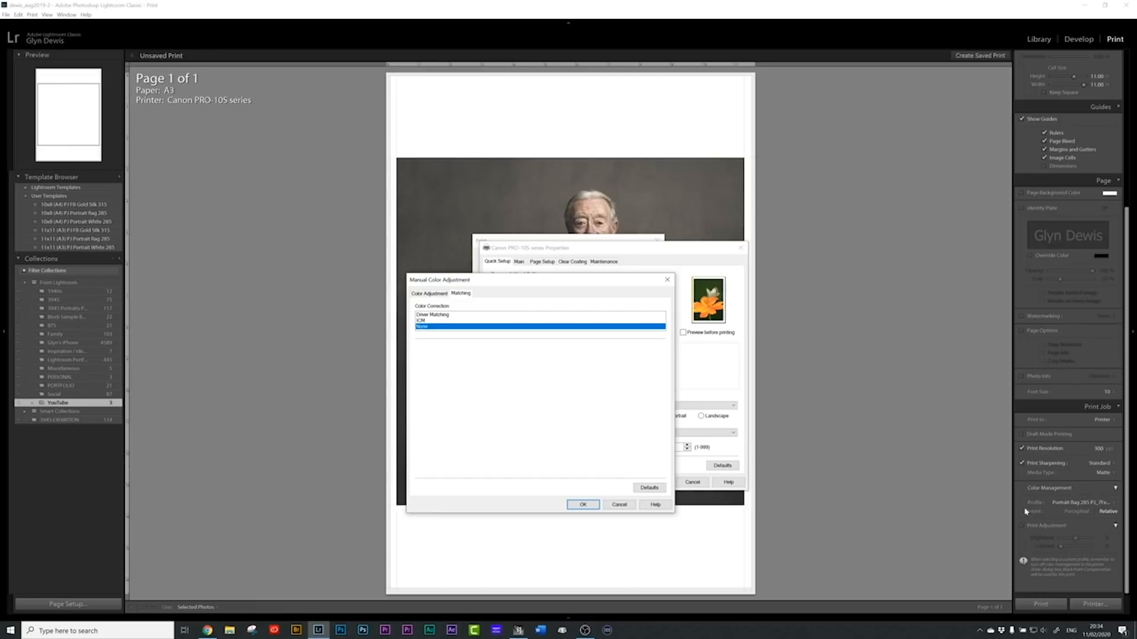
left_click(575, 504)
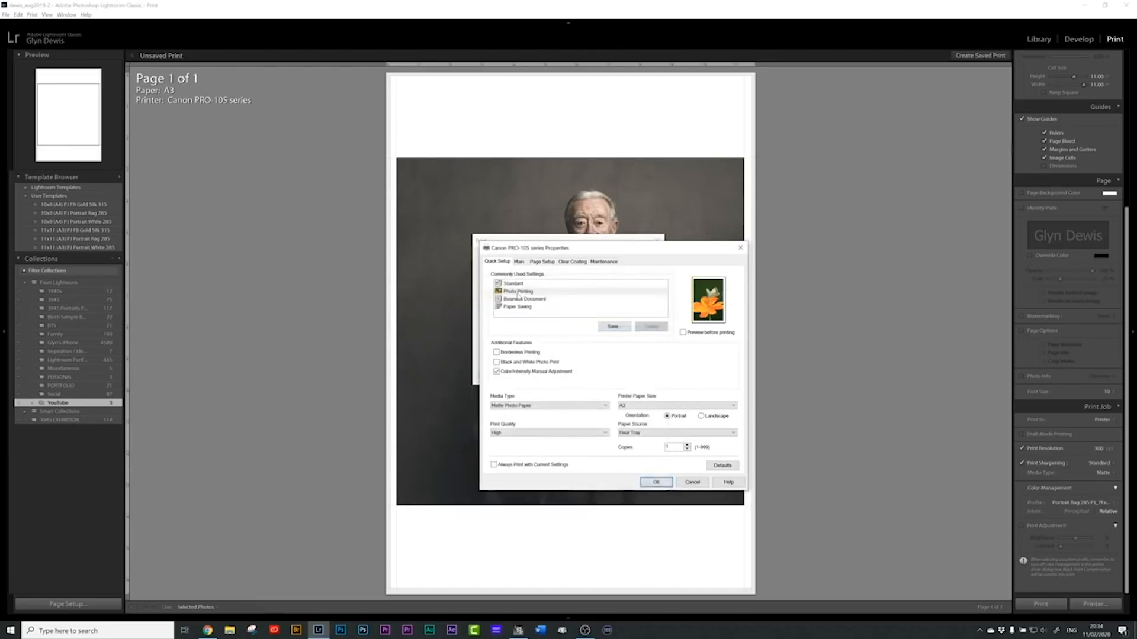
Step: Try Driver Matching as the printer's color correction and set it back to None
left_click(529, 372)
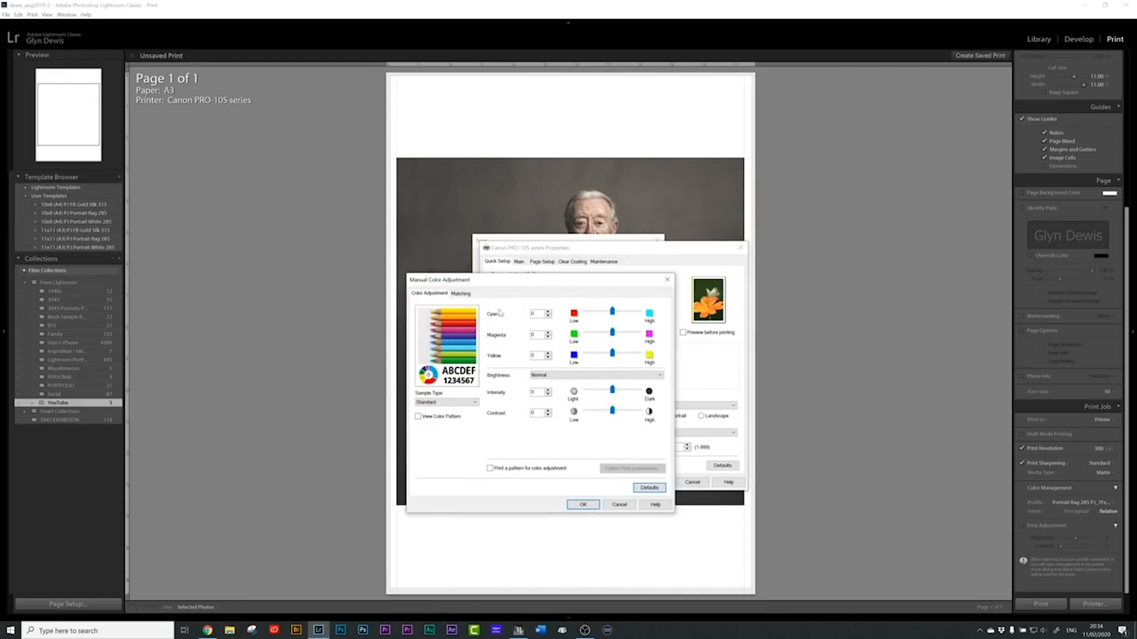
left_click(461, 294)
left_click(437, 315)
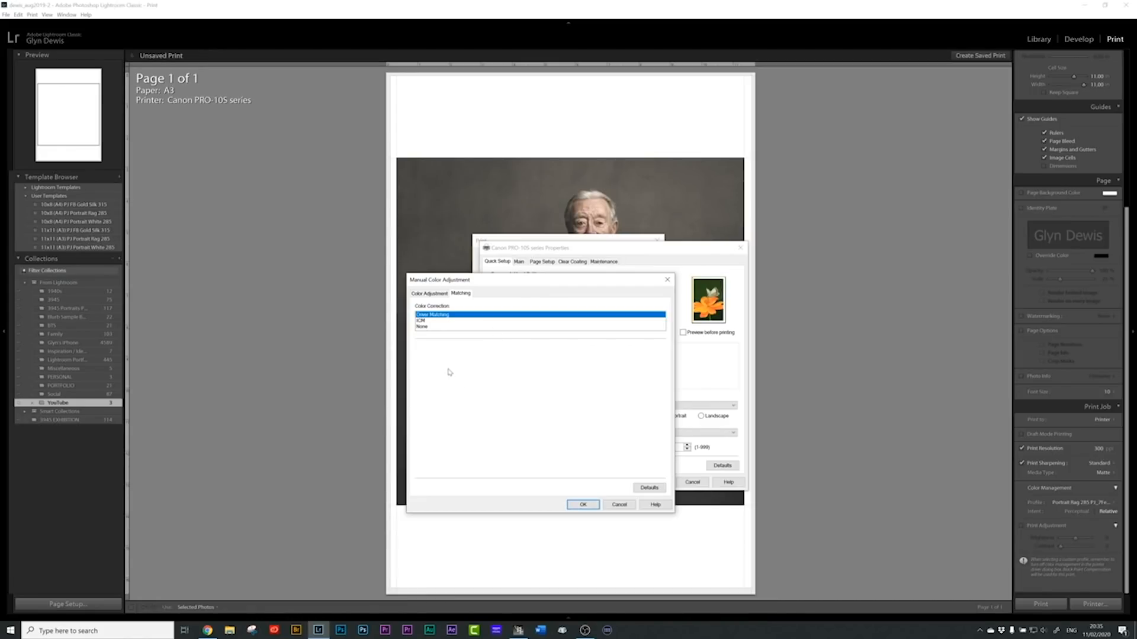
left_click(429, 327)
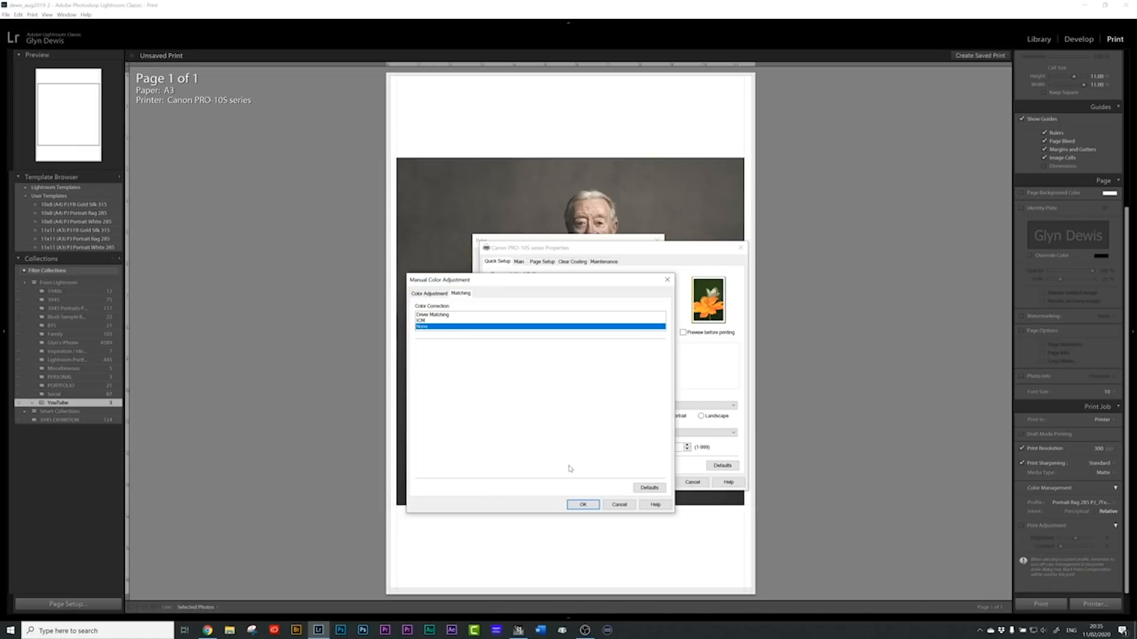
left_click(583, 504)
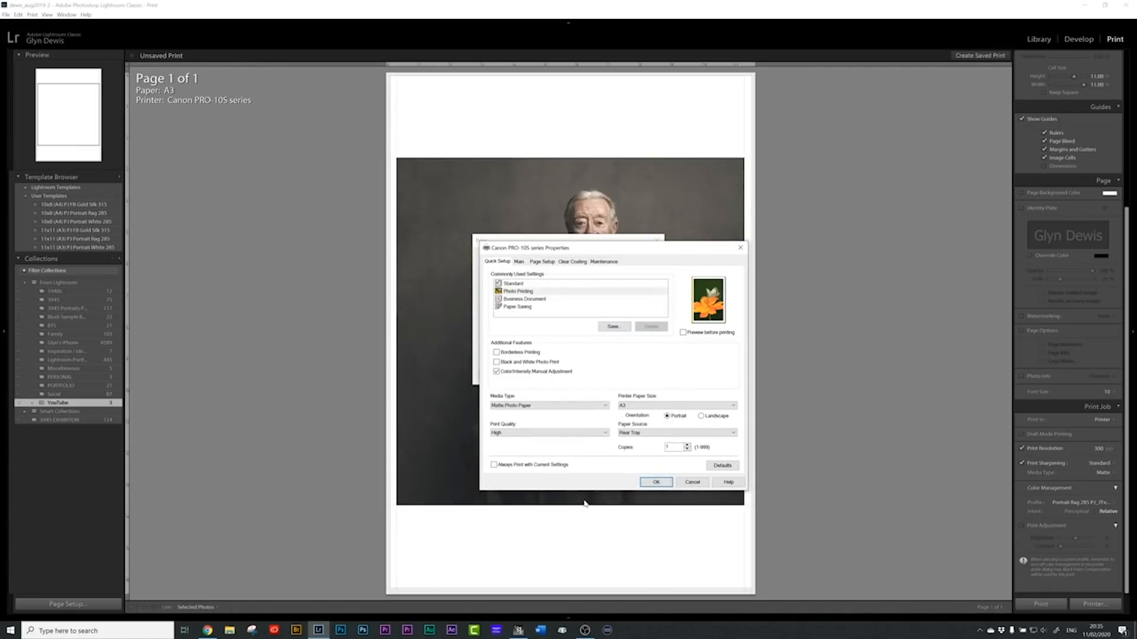
Step: Look at the media type categories the printer offers and cancel the printer properties
left_click(529, 406)
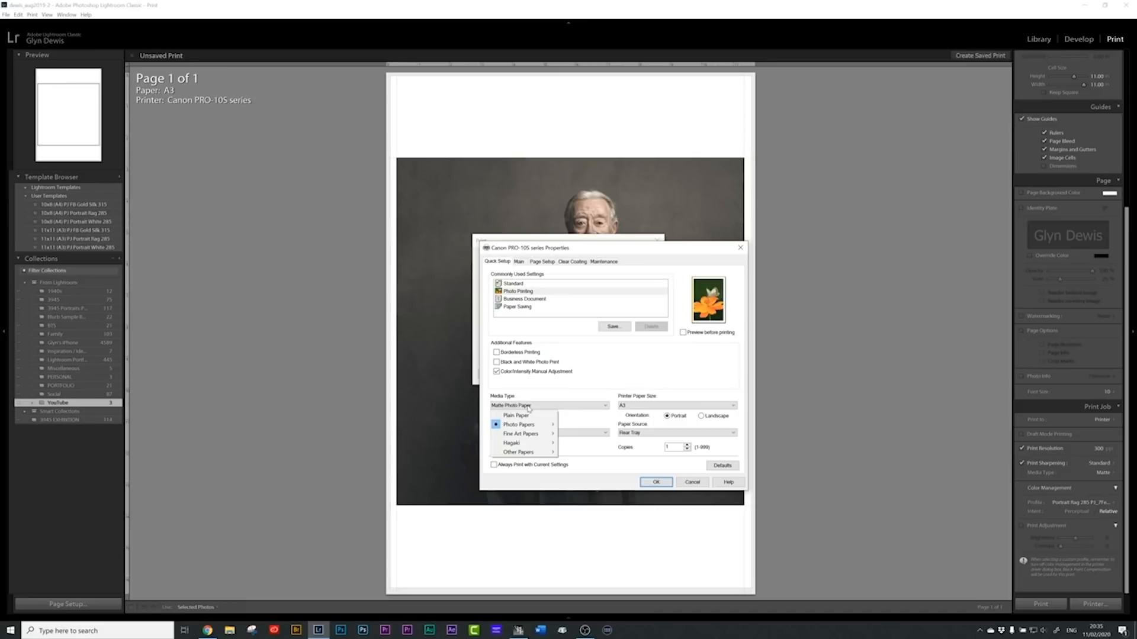
left_click(619, 374)
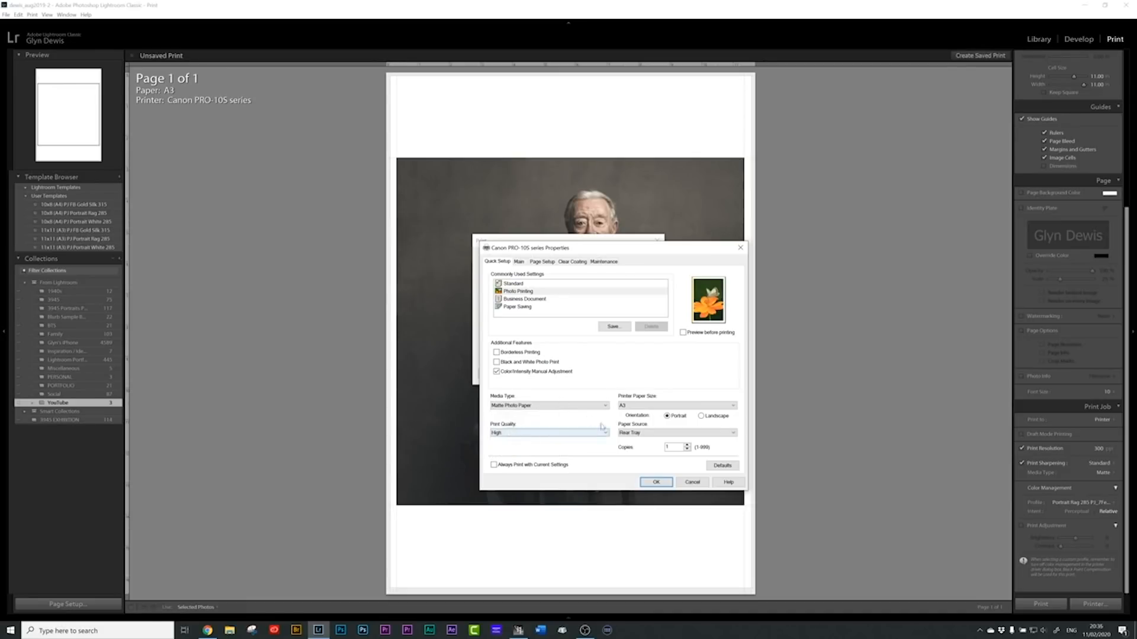
left_click(693, 482)
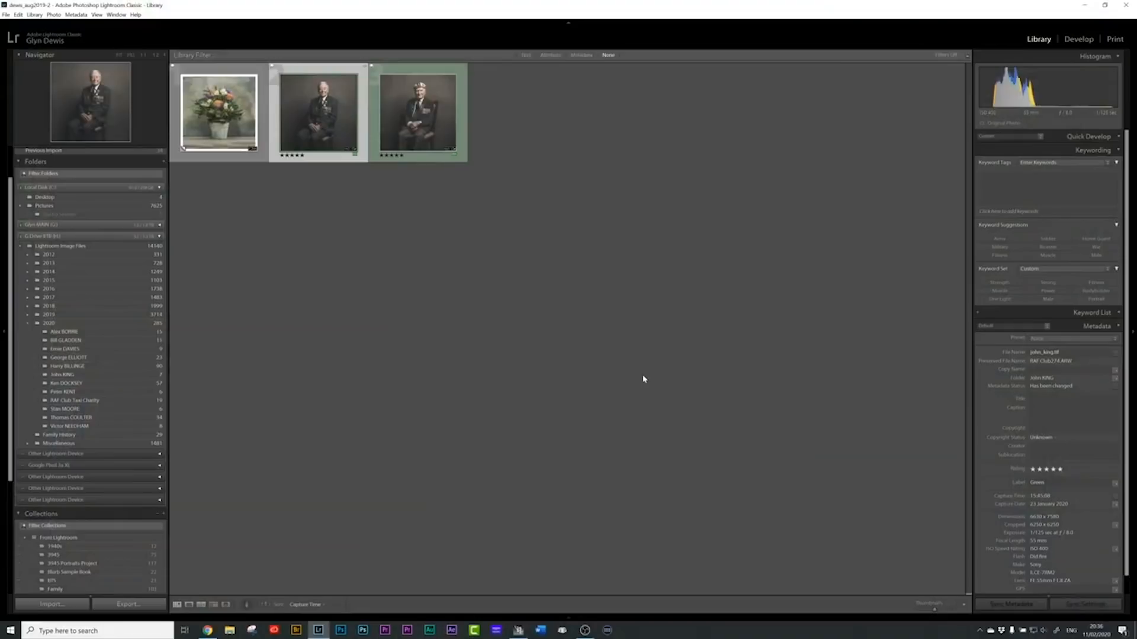
Step: Select the flower bouquet photo in the Library and show it in Loupe view
left_click(208, 124)
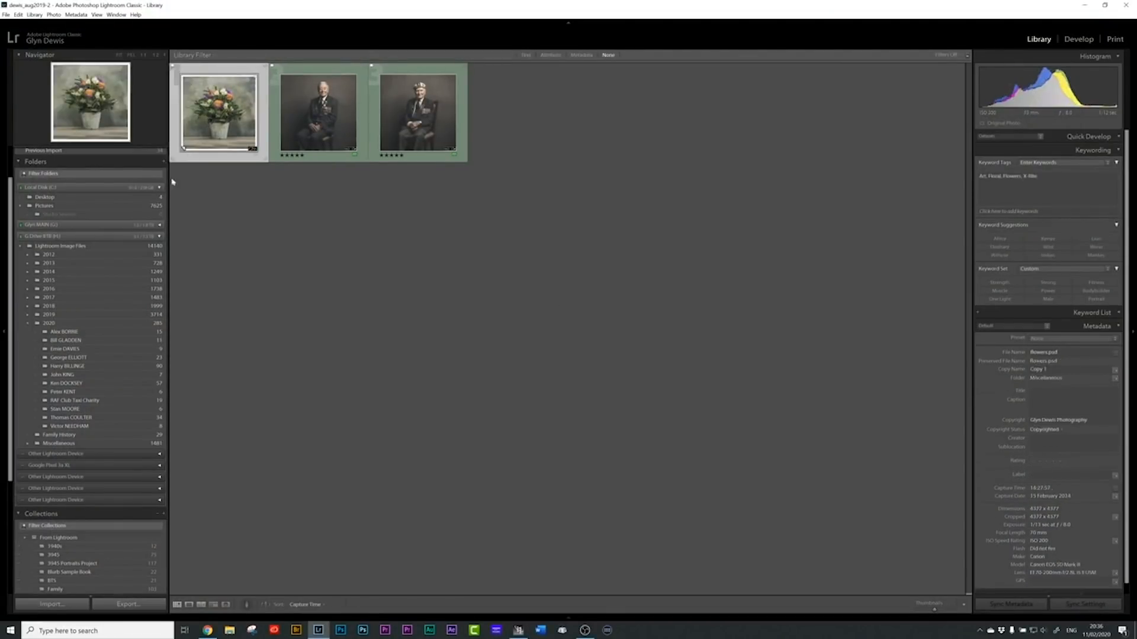
key("e")
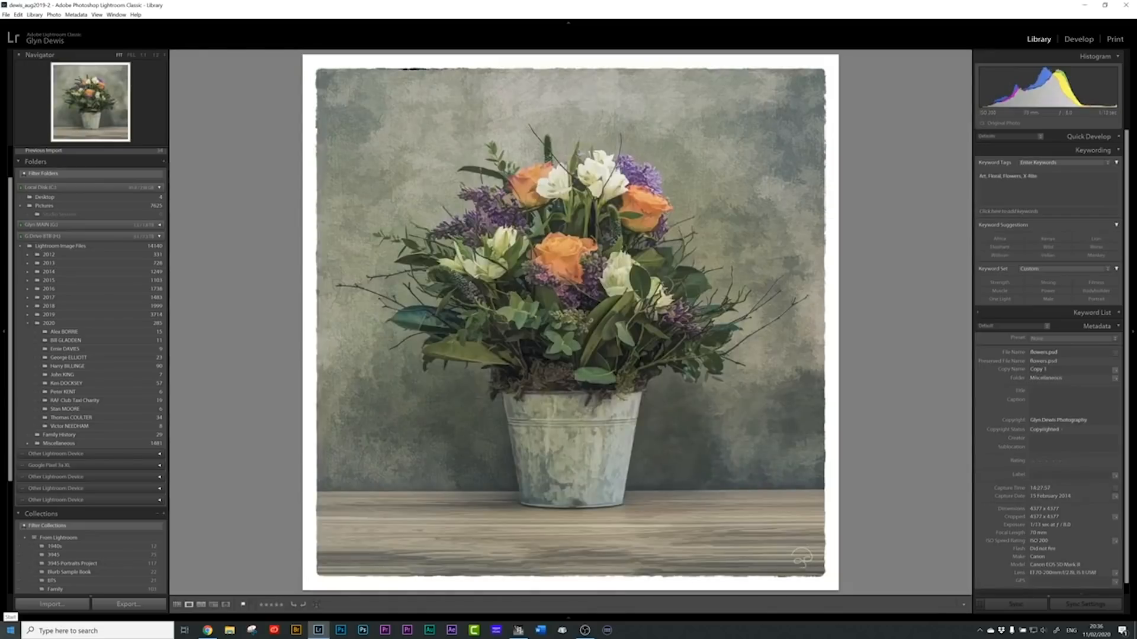